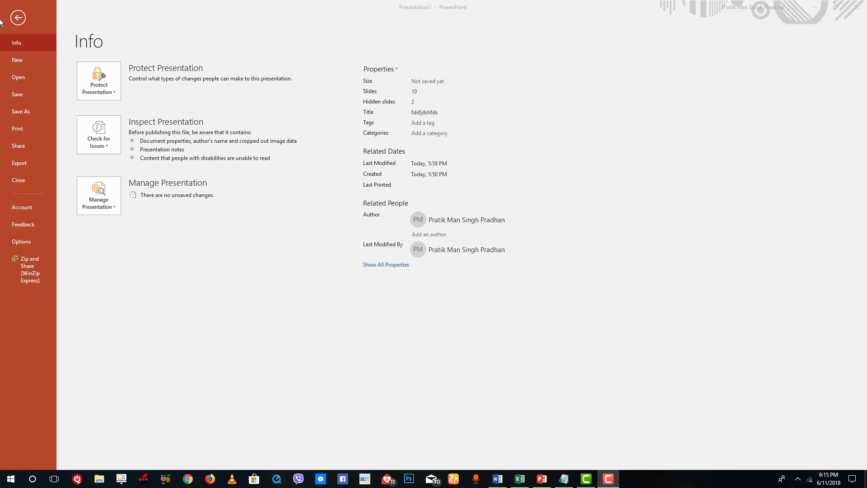
- Leave the info page and return to the slides, showing slide 3
{"action": "left_click", "coordinate": [18, 18]}
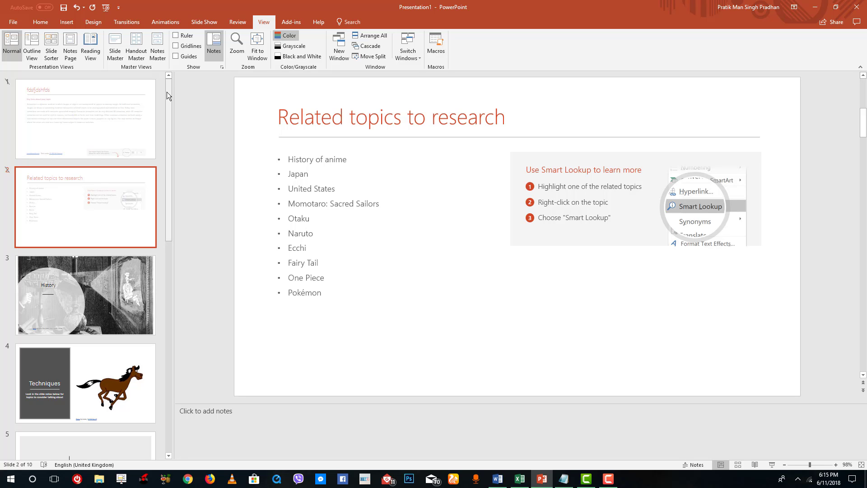
{"action": "scroll", "coordinate": [166, 91], "scroll_direction": "down", "scroll_amount": 5}
{"action": "scroll", "coordinate": [166, 136], "scroll_direction": "up", "scroll_amount": 5}
{"action": "left_click", "coordinate": [112, 288]}
- Move the Techniques slide above History into third place and widen the thumbnail pane
{"action": "left_click", "coordinate": [120, 368]}
{"action": "left_click_drag", "start_coordinate": [120, 368], "coordinate": [99, 302]}
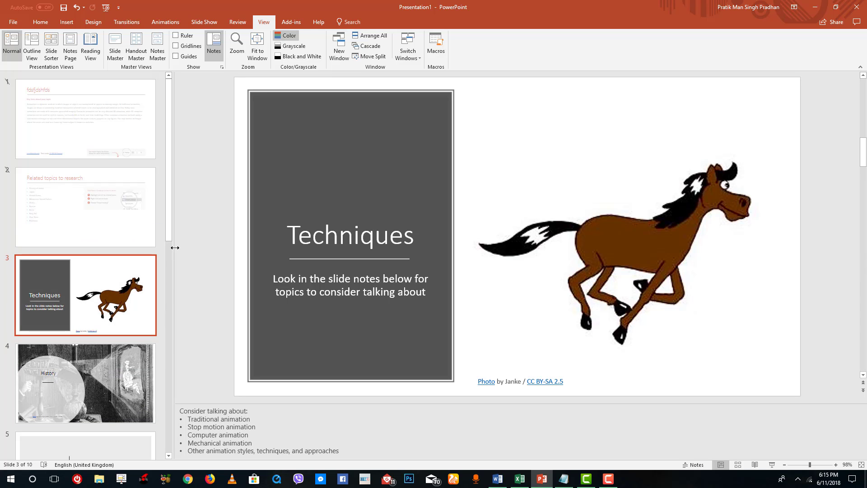
{"action": "left_click_drag", "start_coordinate": [174, 247], "coordinate": [183, 265]}
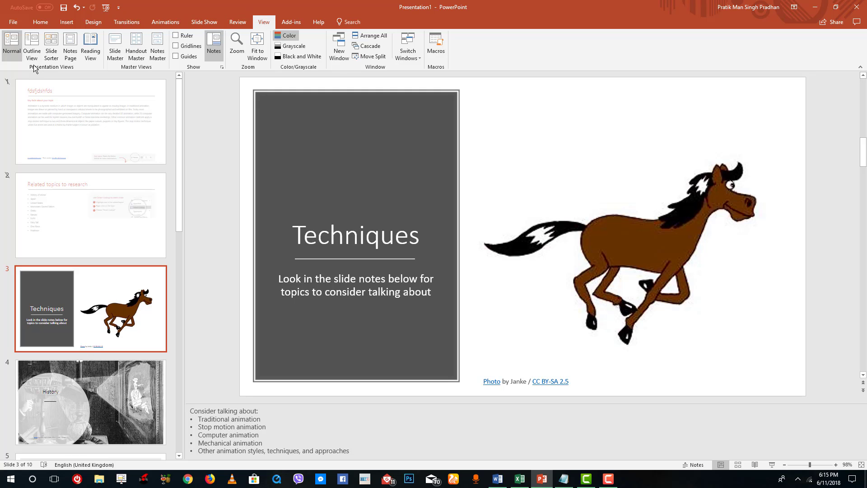
- Switch to Outline view and browse from Related topics through Techniques to the Contents slide
{"action": "left_click", "coordinate": [33, 49]}
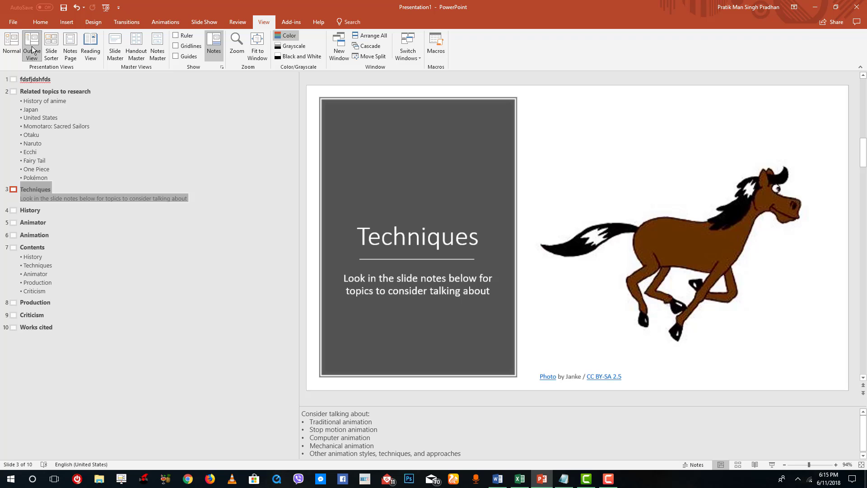
{"action": "left_click", "coordinate": [38, 97]}
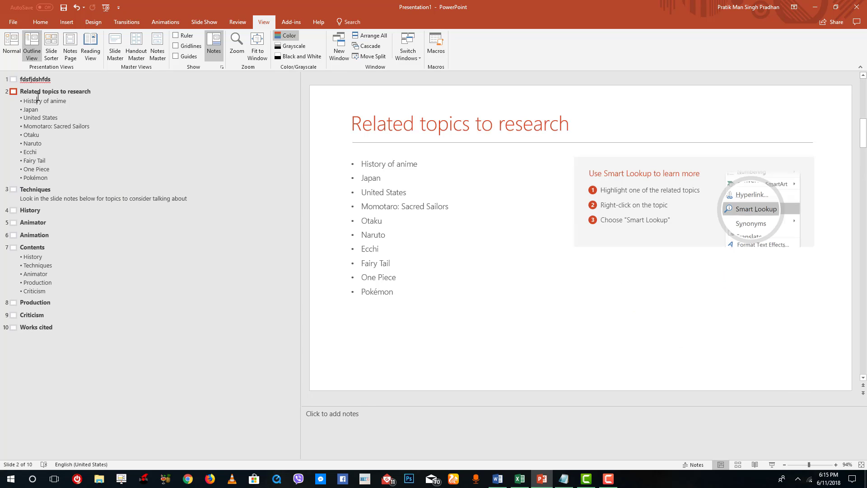
{"action": "left_click", "coordinate": [36, 189], "text": "shift"}
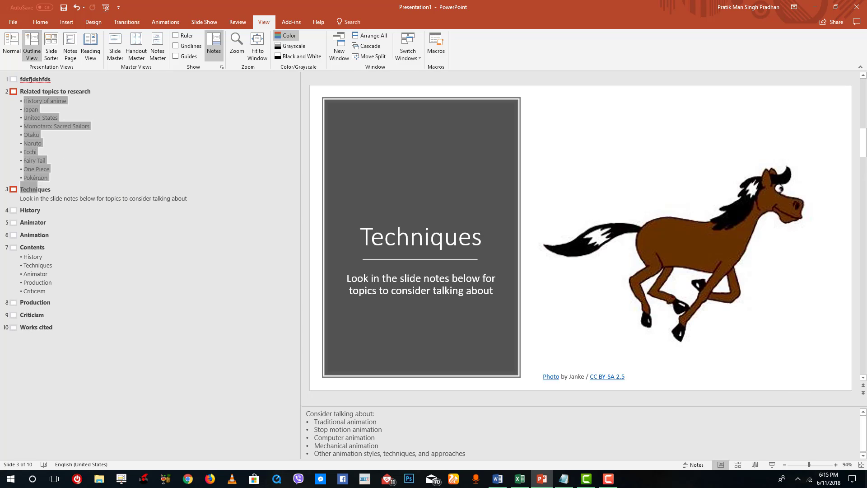
{"action": "left_click", "coordinate": [35, 254]}
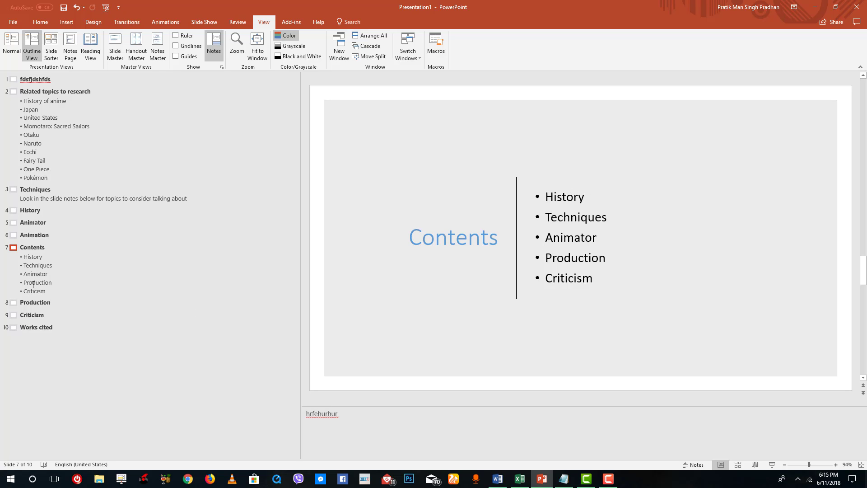
{"action": "left_click", "coordinate": [51, 50]}
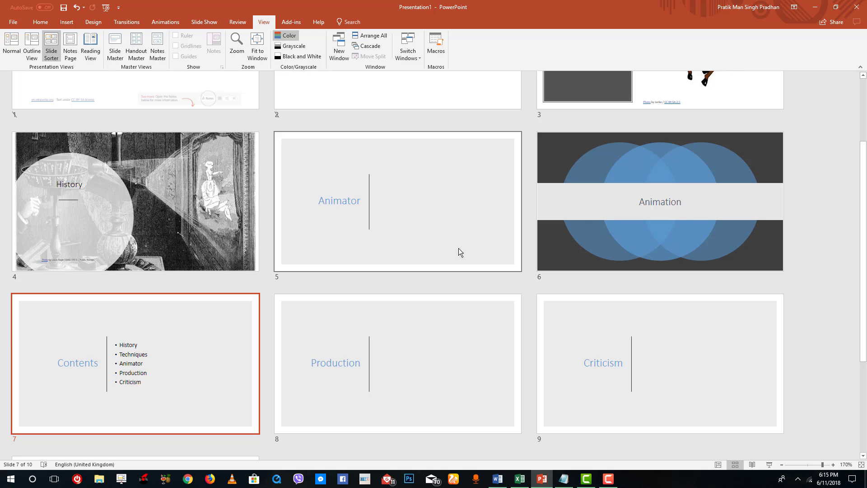
- Reorder the thumbnails: Animator second, History third, Related topics fourth, Techniques fifth
{"action": "left_click_drag", "start_coordinate": [385, 194], "coordinate": [138, 177]}
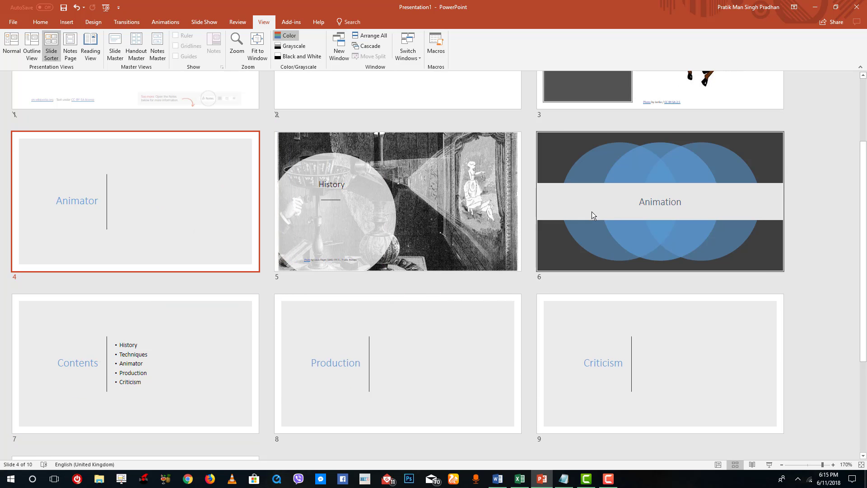
{"action": "scroll", "coordinate": [600, 199], "scroll_direction": "up", "scroll_amount": 3}
{"action": "left_click_drag", "start_coordinate": [604, 190], "coordinate": [398, 307]}
{"action": "left_click_drag", "start_coordinate": [386, 122], "coordinate": [239, 271]}
- Open the first slide in Normal view, return to Slide Sorter, and shrink the thumbnails
{"action": "left_click", "coordinate": [191, 183]}
{"action": "left_click", "coordinate": [12, 45]}
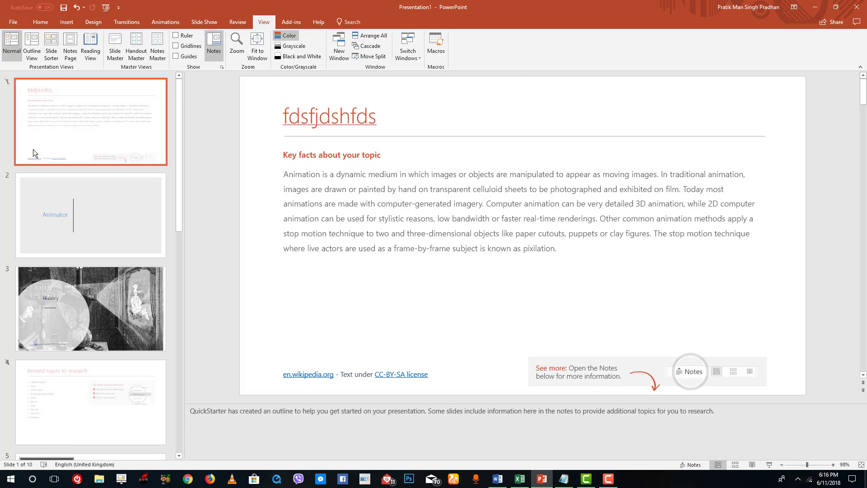
{"action": "left_click", "coordinate": [58, 39]}
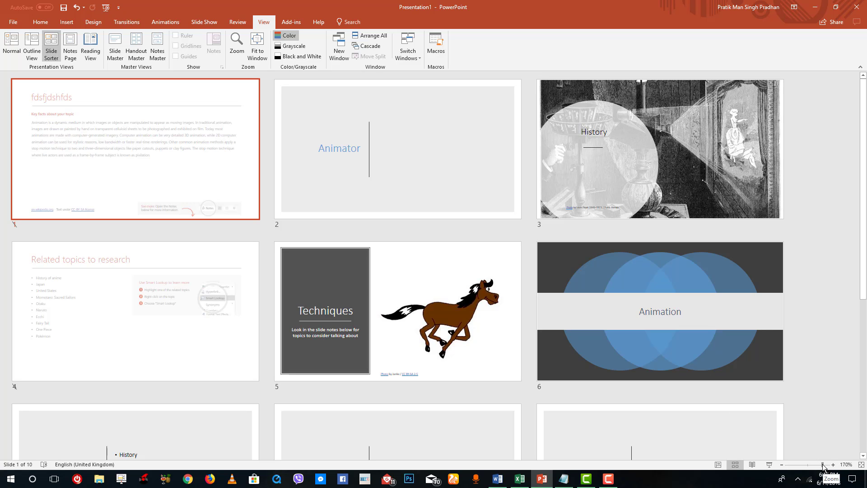
{"action": "mouse_move", "coordinate": [822, 464]}
{"action": "left_mouse_down"}
{"action": "mouse_move", "coordinate": [797, 464]}
{"action": "mouse_move", "coordinate": [817, 465]}
{"action": "left_mouse_up"}
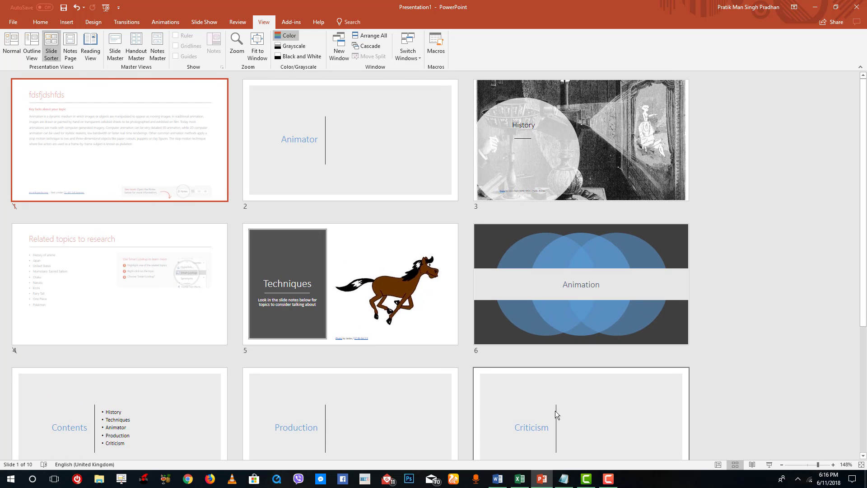
{"action": "left_click", "coordinate": [69, 46]}
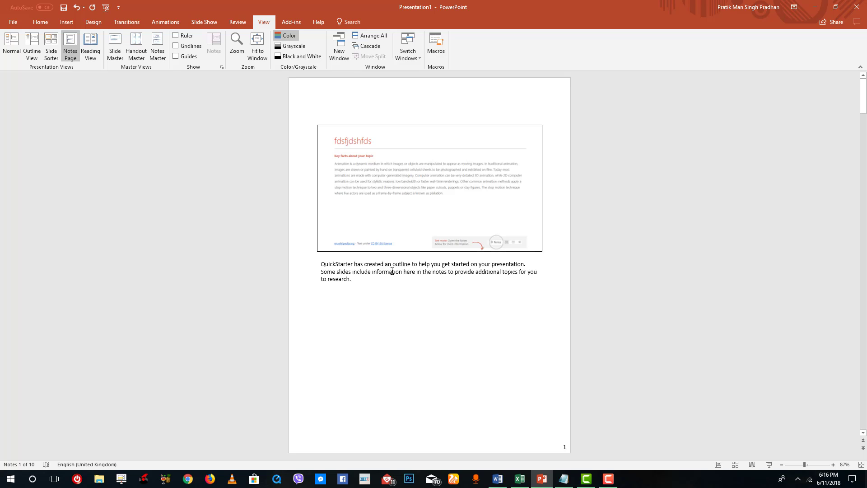
- Add the note 'hrweurhuehr' to the History slide's notes page
{"action": "scroll", "coordinate": [392, 271], "scroll_direction": "down", "scroll_amount": 3}
{"action": "scroll", "coordinate": [401, 284], "scroll_direction": "down", "scroll_amount": 3}
{"action": "left_click", "coordinate": [402, 284]}
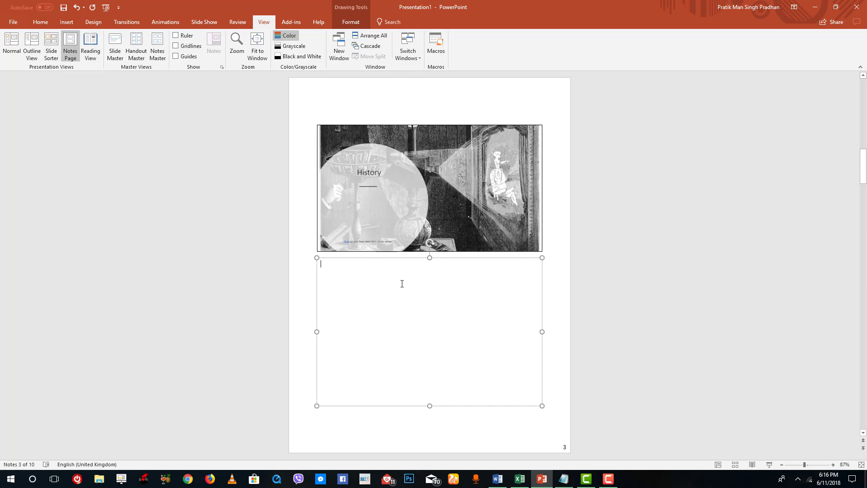
{"action": "type", "text": "hrweurhuehr"}
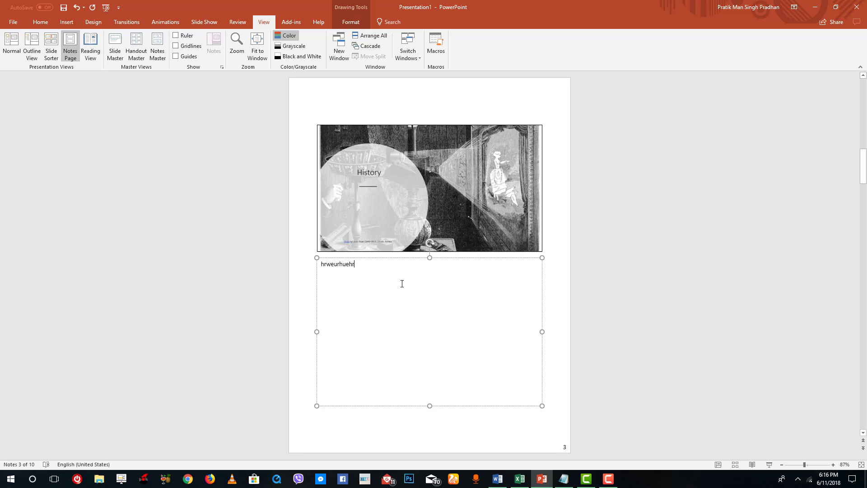
{"action": "left_click", "coordinate": [89, 51]}
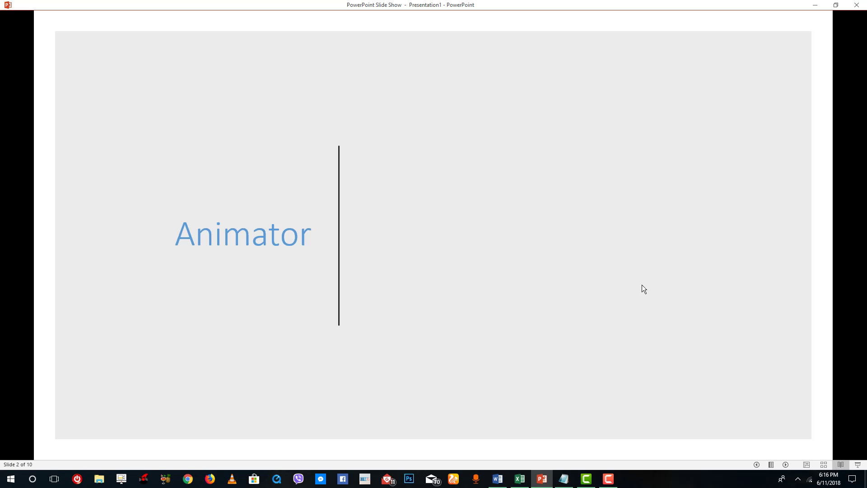
{"action": "left_click", "coordinate": [786, 464]}
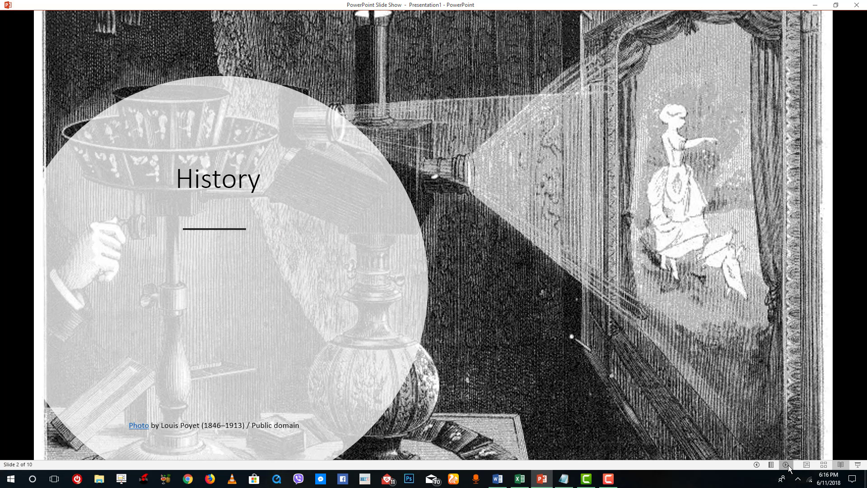
{"action": "left_click", "coordinate": [785, 465]}
{"action": "left_click", "coordinate": [785, 464]}
{"action": "left_click", "coordinate": [785, 464]}
{"action": "left_click", "coordinate": [787, 465]}
{"action": "left_click", "coordinate": [788, 466]}
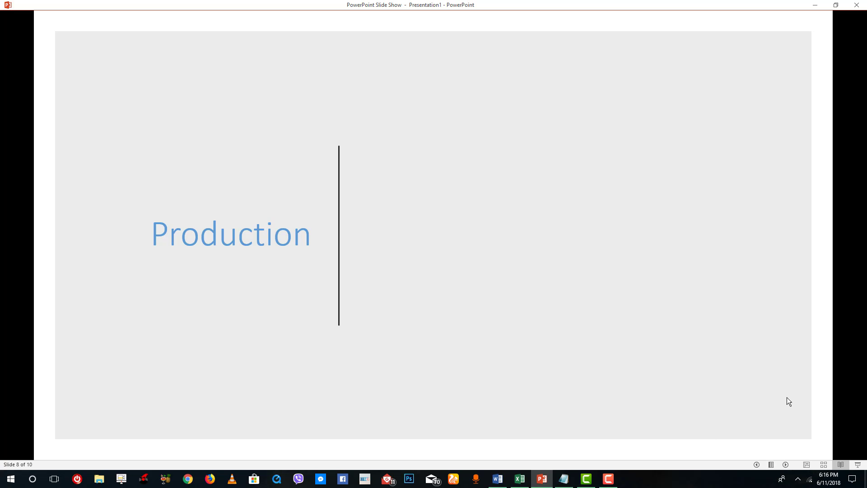
{"action": "key", "text": "Escape"}
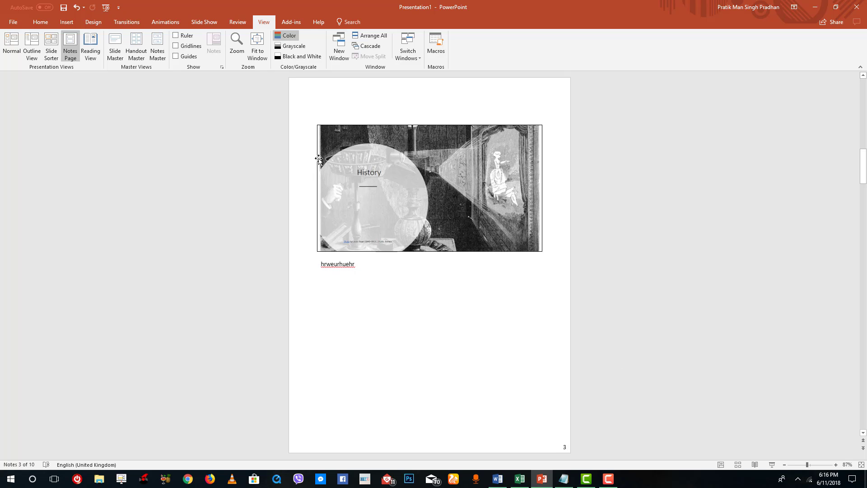
{"action": "left_click", "coordinate": [124, 56]}
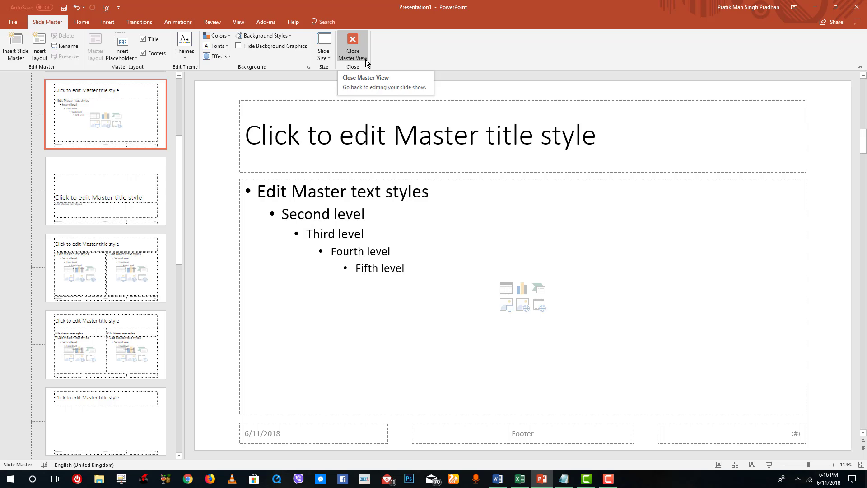
{"action": "left_click", "coordinate": [366, 44]}
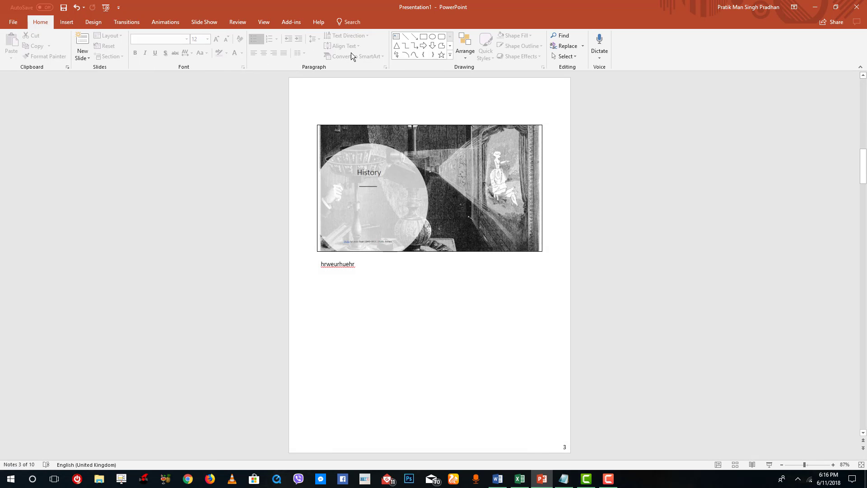
{"action": "left_click", "coordinate": [265, 21]}
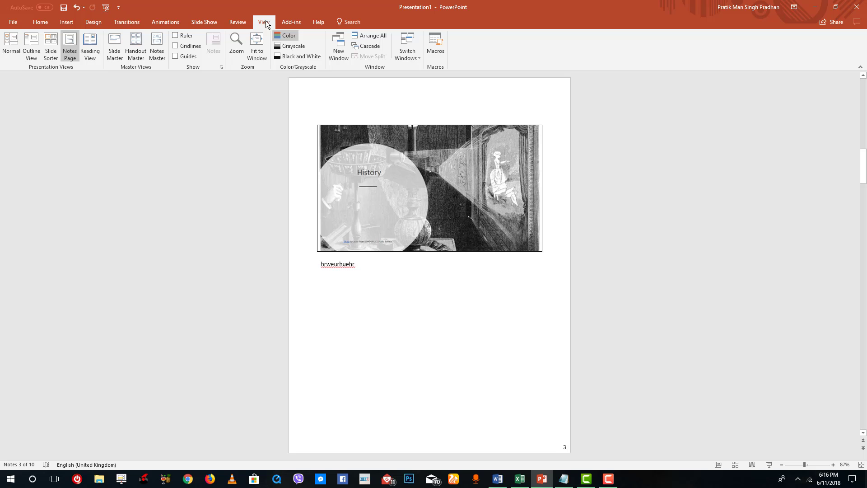
{"action": "left_click", "coordinate": [136, 47]}
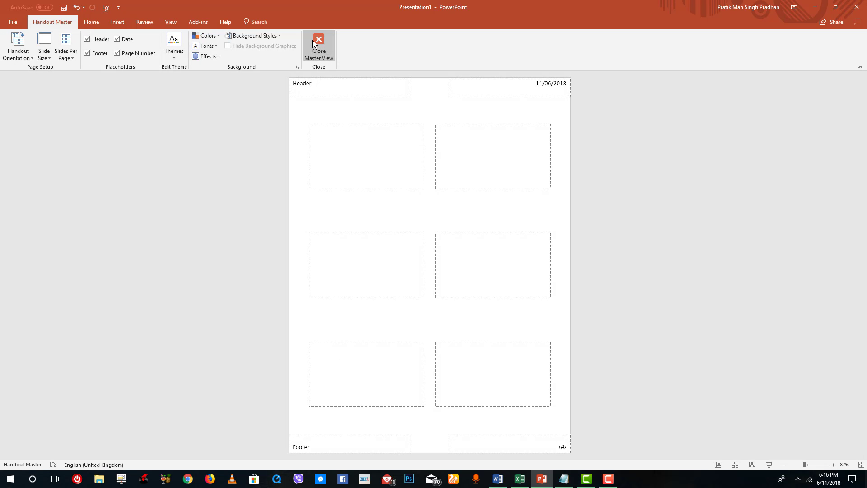
{"action": "left_click", "coordinate": [314, 40]}
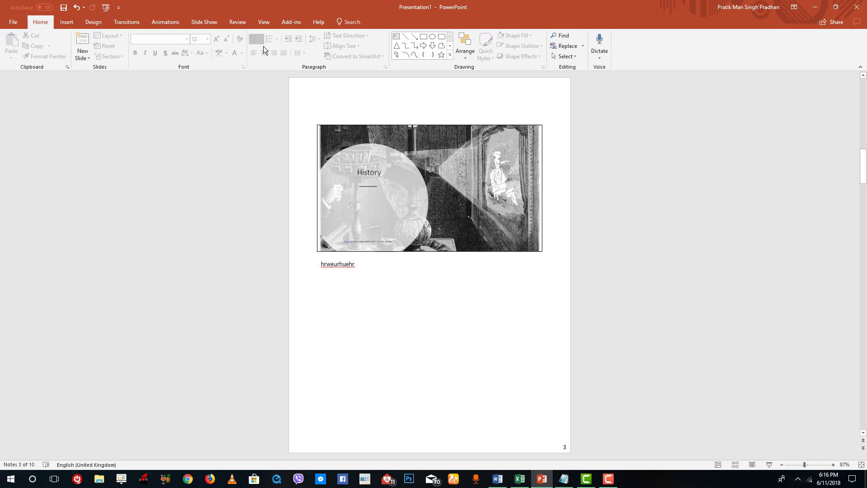
{"action": "left_click", "coordinate": [270, 23]}
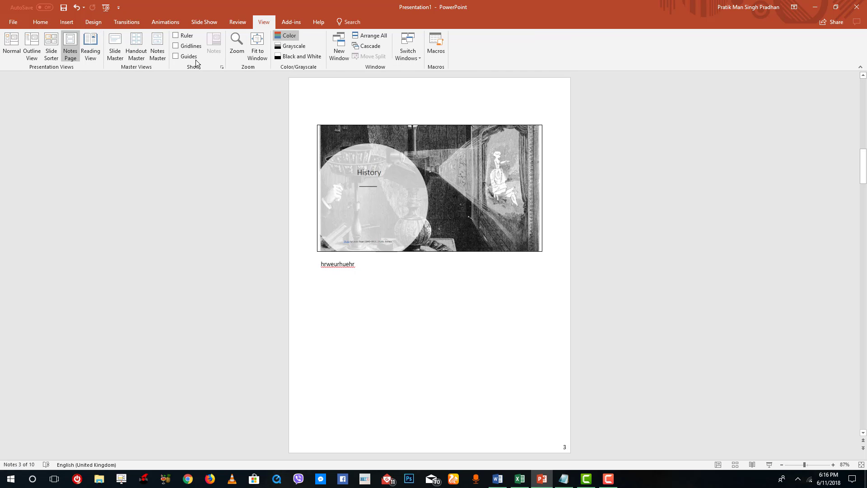
{"action": "left_click", "coordinate": [165, 57]}
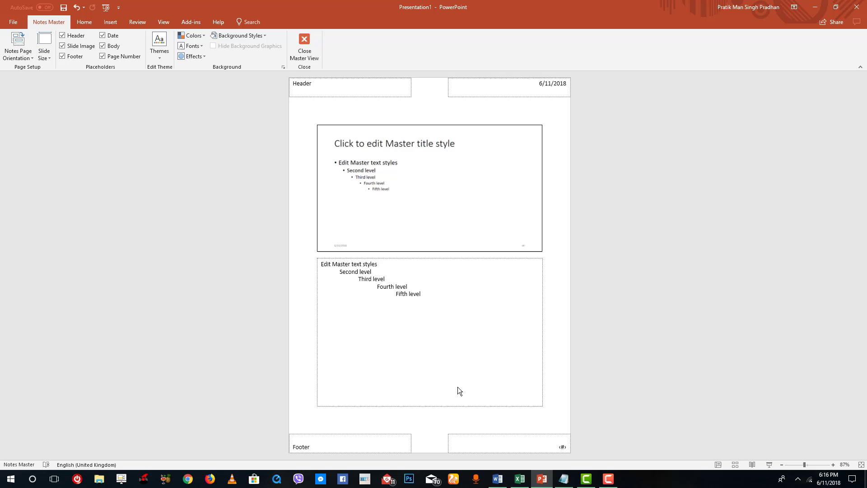
{"action": "left_click", "coordinate": [310, 35]}
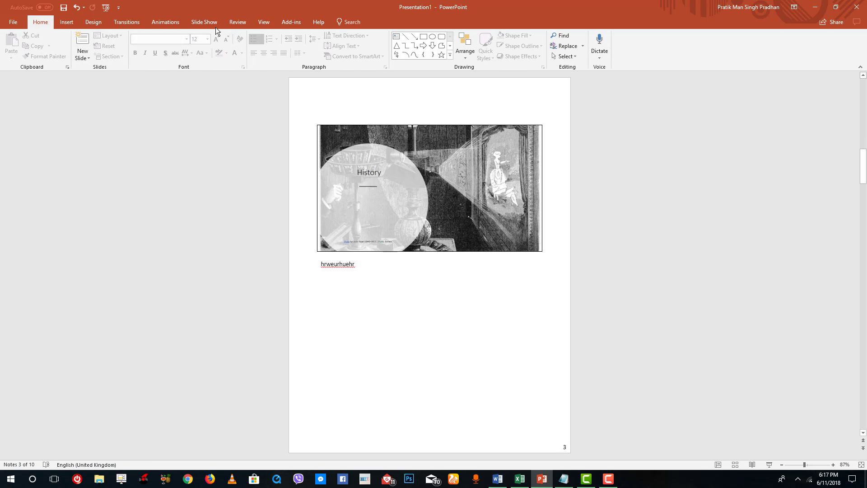
{"action": "left_click", "coordinate": [262, 23]}
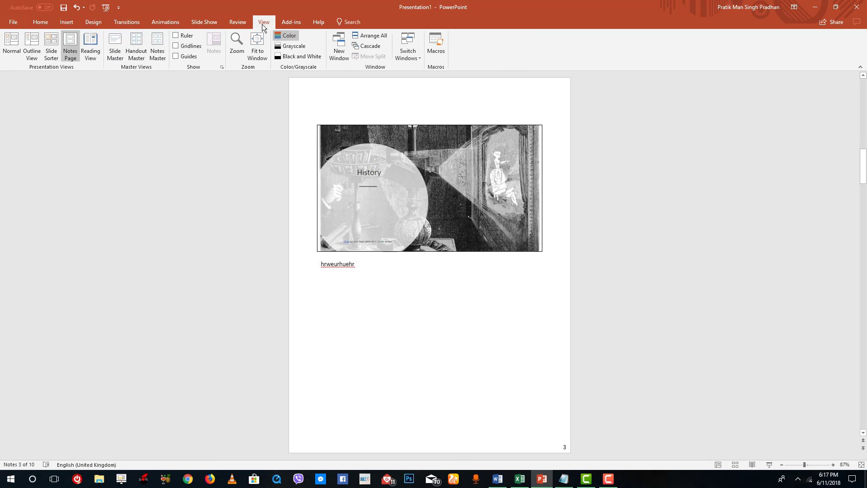
- Turn on the rulers, switch back to Normal view, and select slide 3's background picture
{"action": "left_click", "coordinate": [176, 36]}
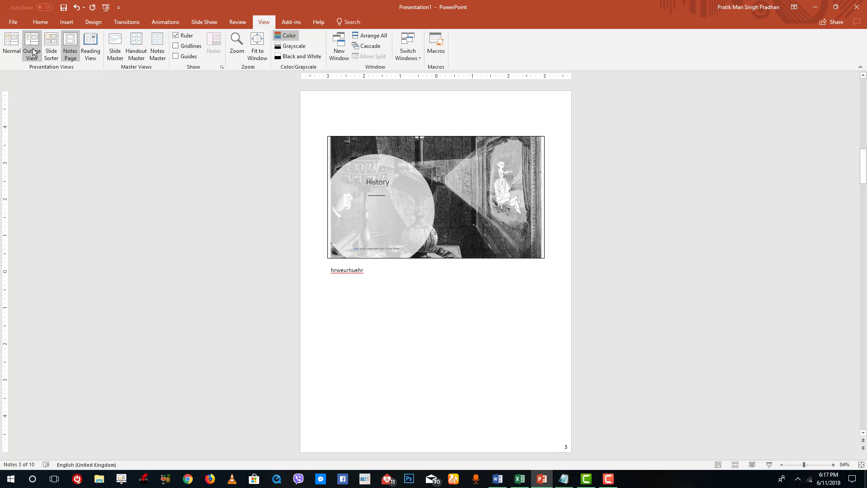
{"action": "left_click", "coordinate": [11, 44]}
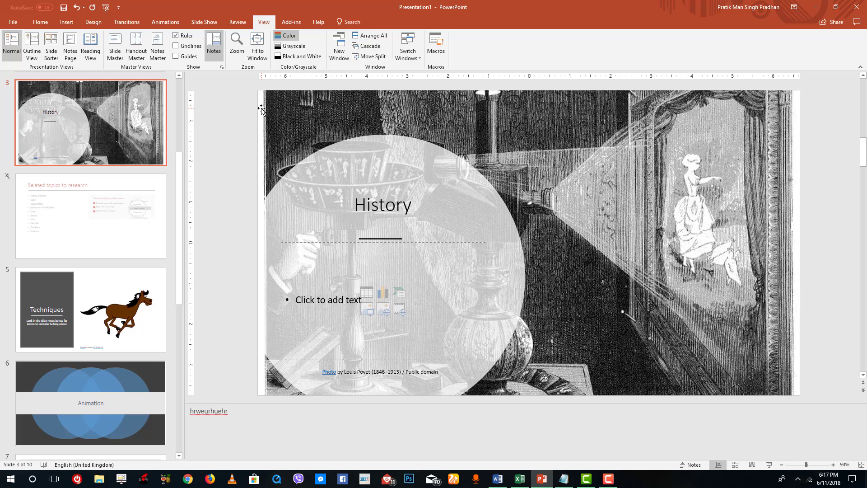
{"action": "left_click", "coordinate": [259, 116]}
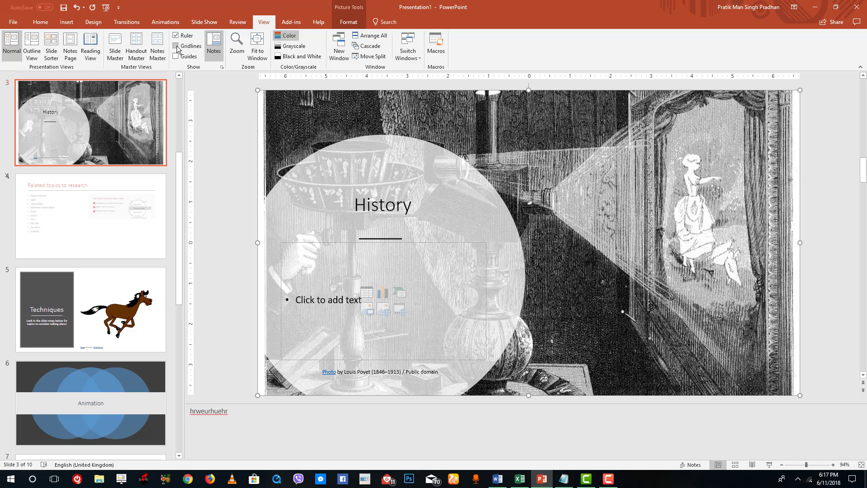
- Show slide 4, Related topics to research, with gridlines turned on
{"action": "left_click", "coordinate": [117, 237]}
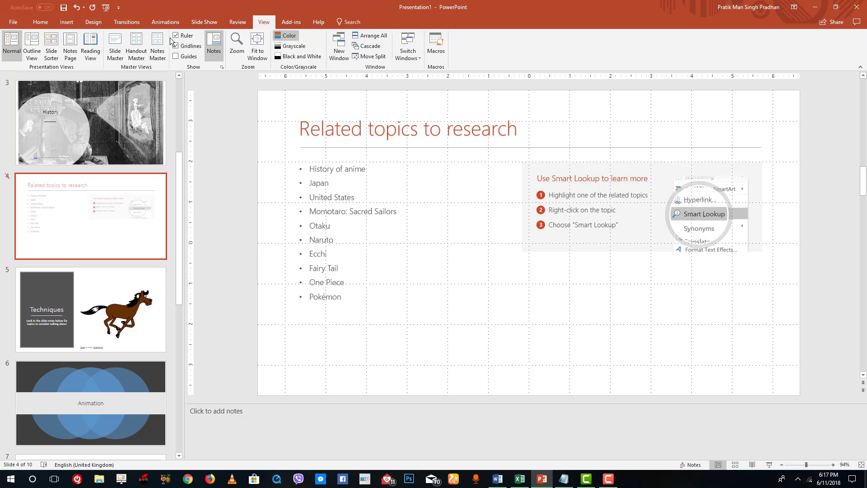
{"action": "left_click", "coordinate": [175, 54]}
{"action": "scroll", "coordinate": [180, 105], "scroll_direction": "up", "scroll_amount": 3}
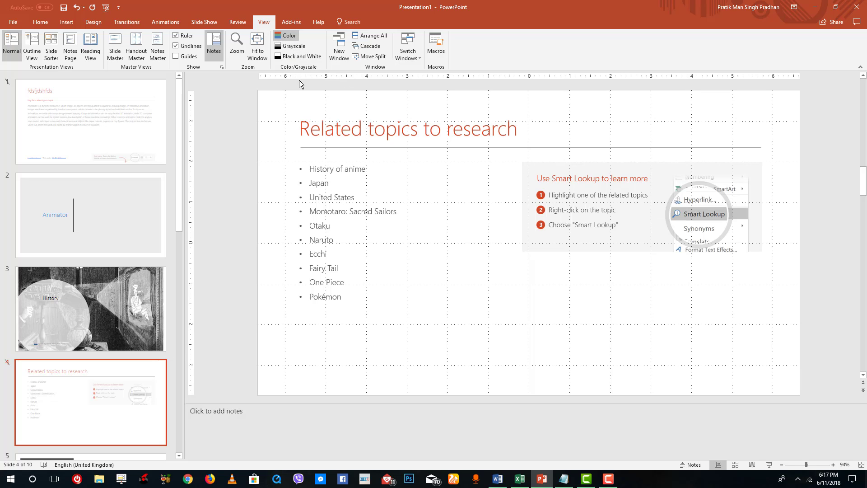
- Preview the slides in grayscale with slide 3 shown, then return to full colour
{"action": "left_click", "coordinate": [283, 46]}
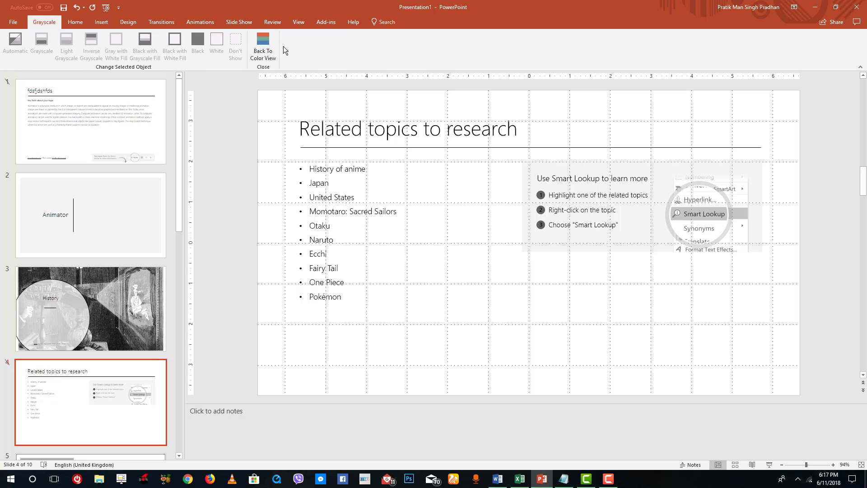
{"action": "left_click", "coordinate": [93, 306]}
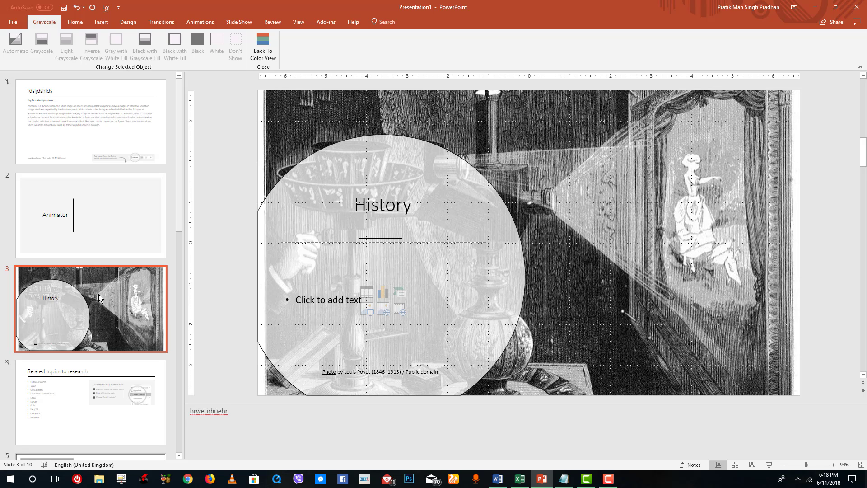
{"action": "left_click", "coordinate": [258, 47]}
{"action": "left_click", "coordinate": [264, 22]}
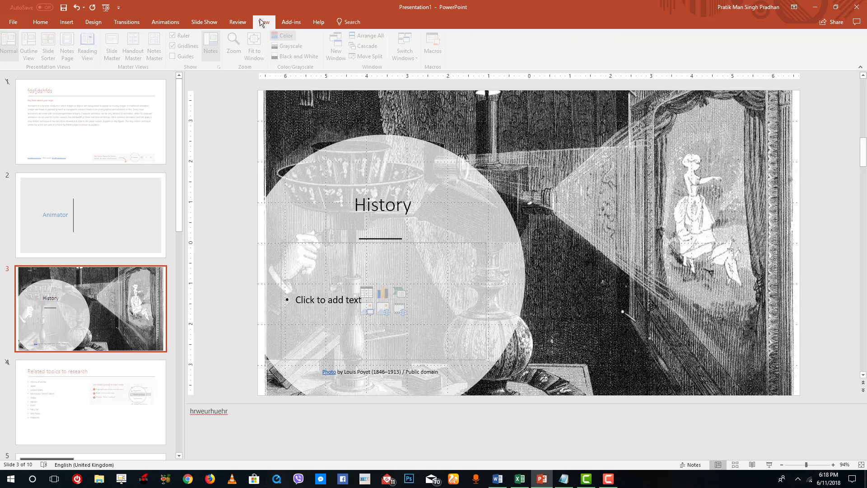